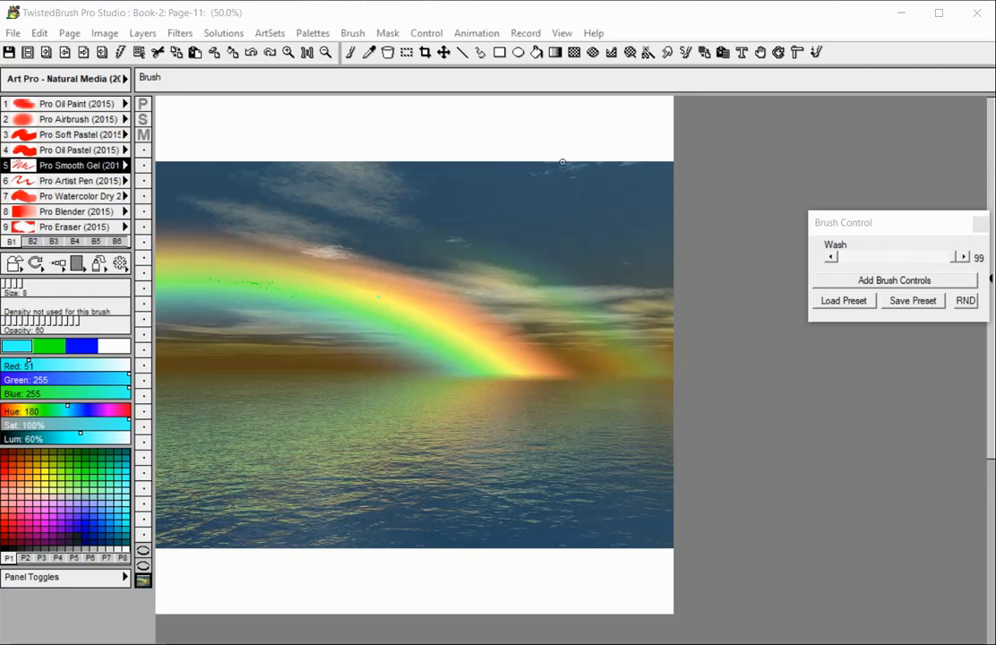
- Flood-fill the rainbow with cyan using the Paint Bucket, adjusting the tolerance as the fill is made
{"action": "left_click", "coordinate": [536, 53]}
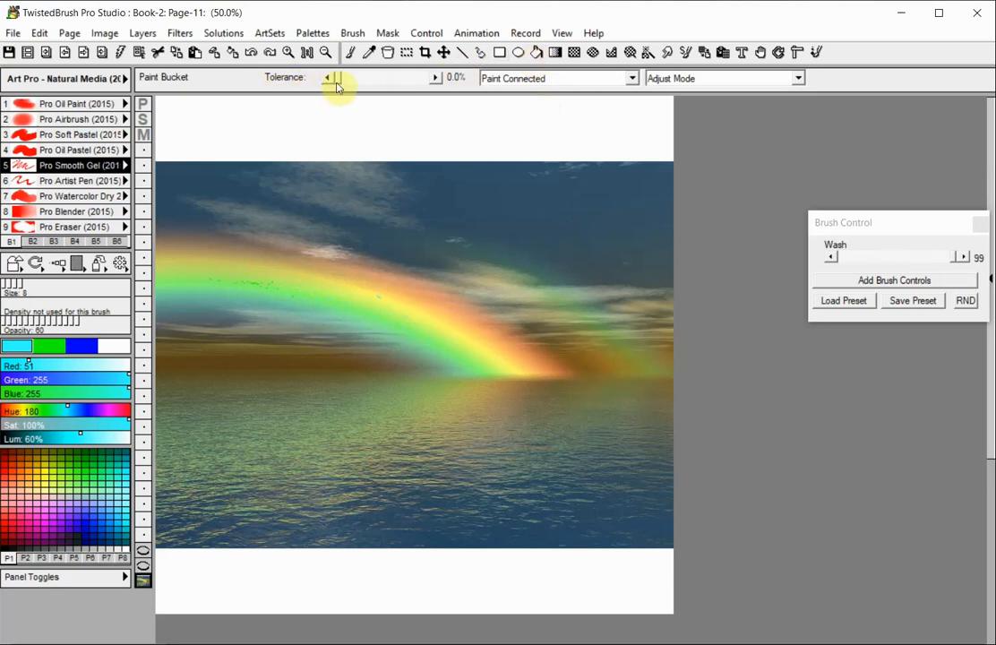
{"action": "mouse_move", "coordinate": [339, 83]}
{"action": "left_mouse_down"}
{"action": "mouse_move", "coordinate": [438, 82]}
{"action": "mouse_move", "coordinate": [345, 86]}
{"action": "left_mouse_up"}
{"action": "left_click", "coordinate": [360, 306]}
{"action": "left_click_drag", "start_coordinate": [360, 305], "coordinate": [342, 355]}
- Raise the fill tolerance to 100%, try filling the sky, and undo the cyan fills
{"action": "left_click_drag", "start_coordinate": [343, 86], "coordinate": [430, 78]}
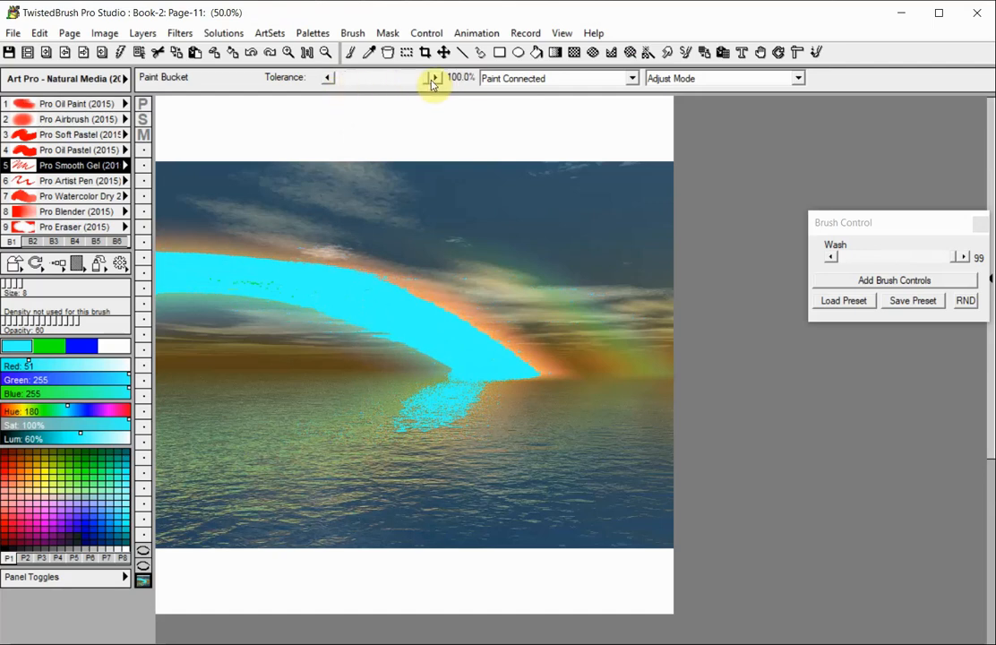
{"action": "left_click", "coordinate": [401, 193]}
{"action": "left_click", "coordinate": [251, 52]}
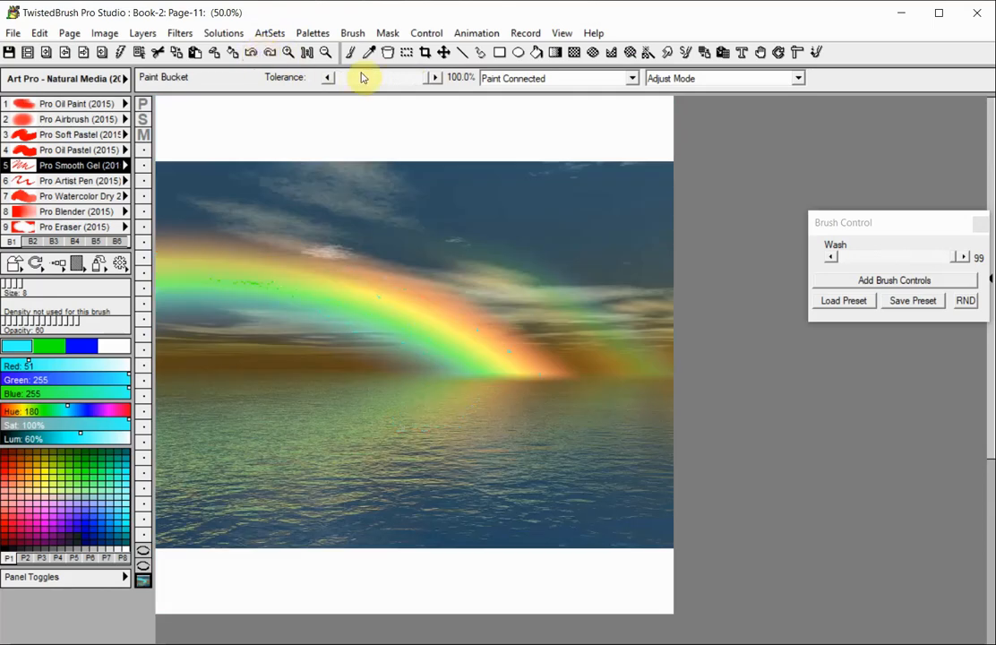
- Lower the tolerance to 0%, fill a thin band in the green part of the rainbow with cyan, and reset the tolerance to 0%
{"action": "left_click_drag", "start_coordinate": [428, 78], "coordinate": [322, 83]}
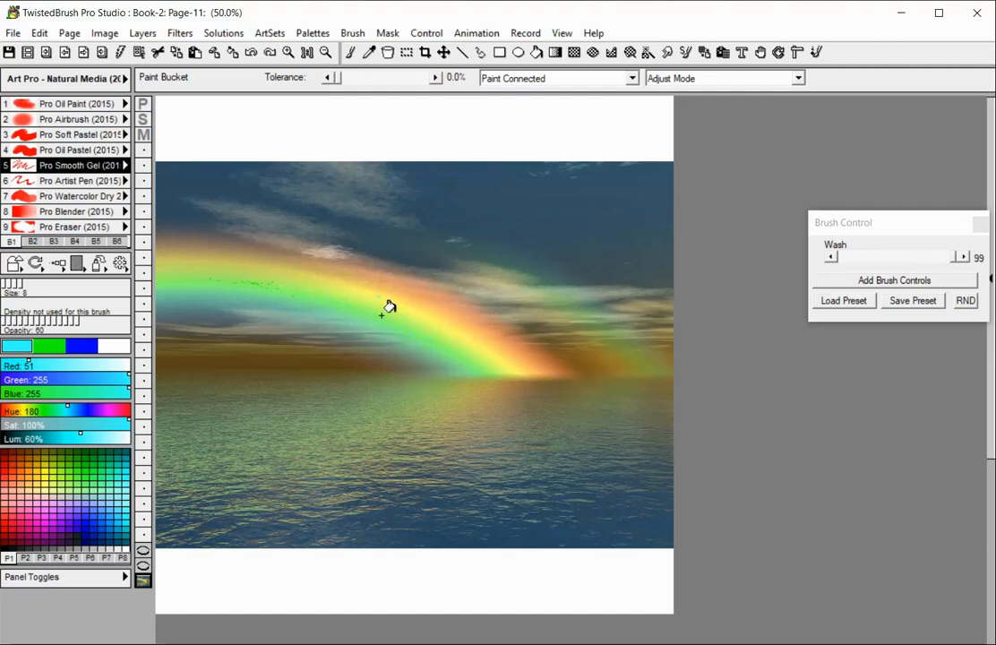
{"action": "mouse_move", "coordinate": [381, 315]}
{"action": "left_mouse_down"}
{"action": "mouse_move", "coordinate": [439, 256]}
{"action": "mouse_move", "coordinate": [379, 316]}
{"action": "left_mouse_up"}
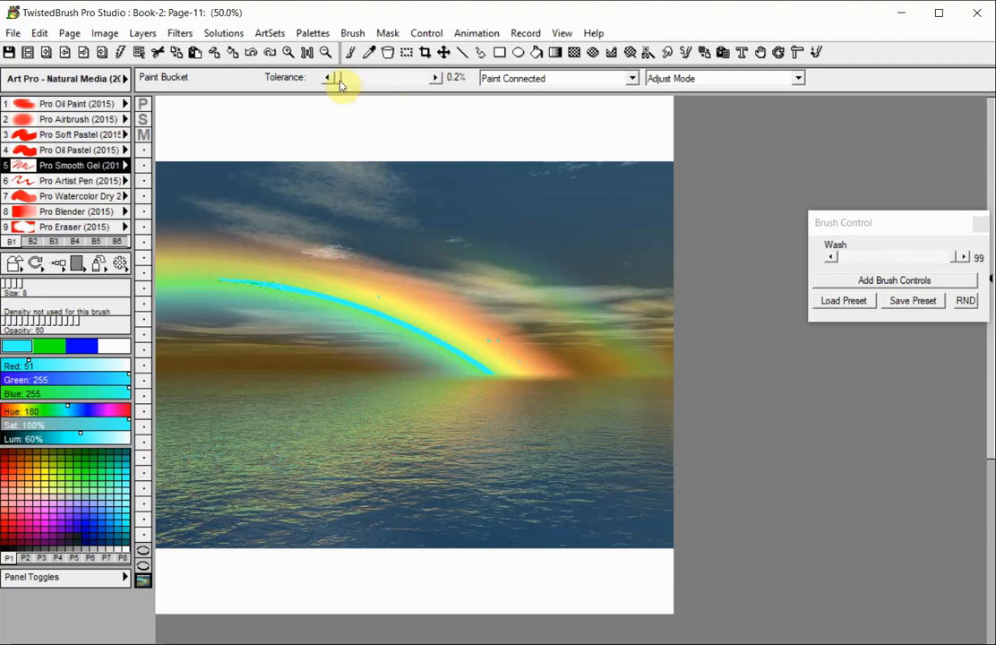
{"action": "left_click_drag", "start_coordinate": [341, 85], "coordinate": [346, 85]}
{"action": "left_click_drag", "start_coordinate": [345, 89], "coordinate": [309, 85]}
- Try a Paint Connected fill on the rainbow at 4.2% tolerance and undo the cyan fills
{"action": "left_click", "coordinate": [564, 79]}
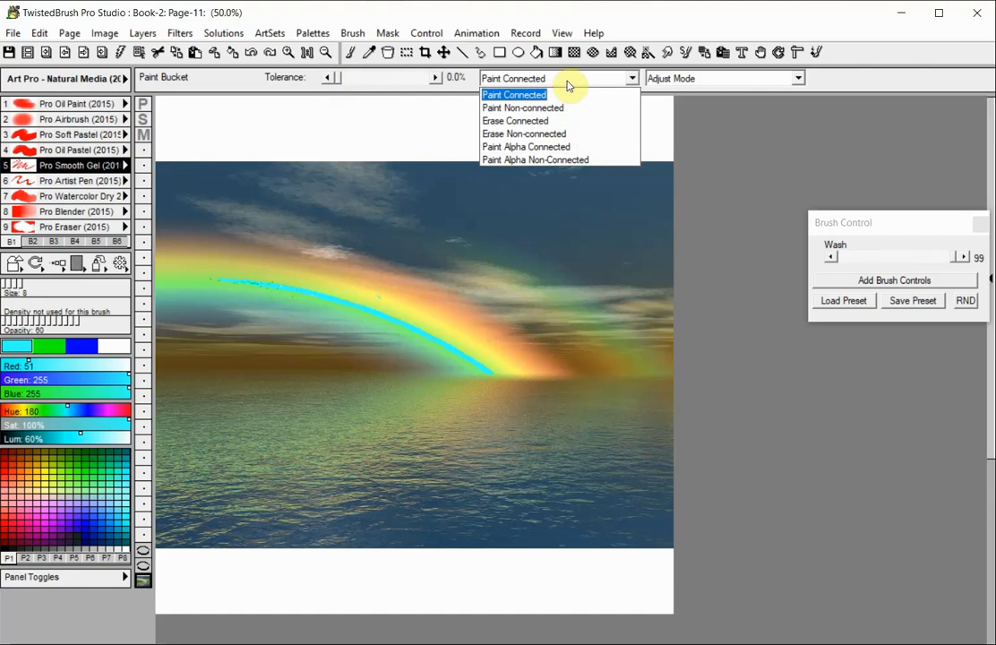
{"action": "left_click", "coordinate": [565, 94]}
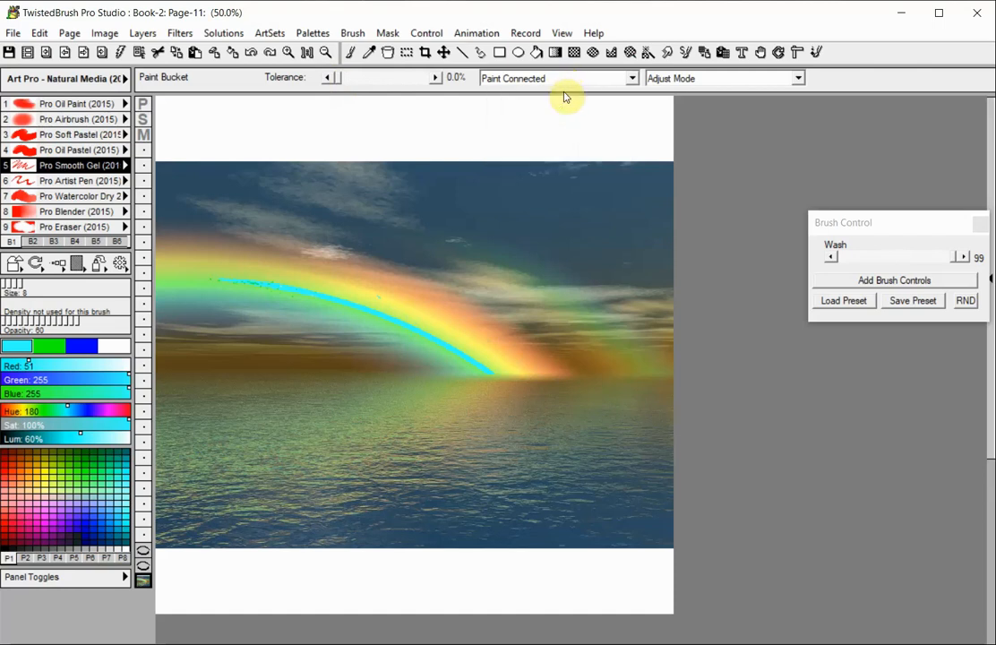
{"action": "left_click_drag", "start_coordinate": [372, 313], "coordinate": [415, 311]}
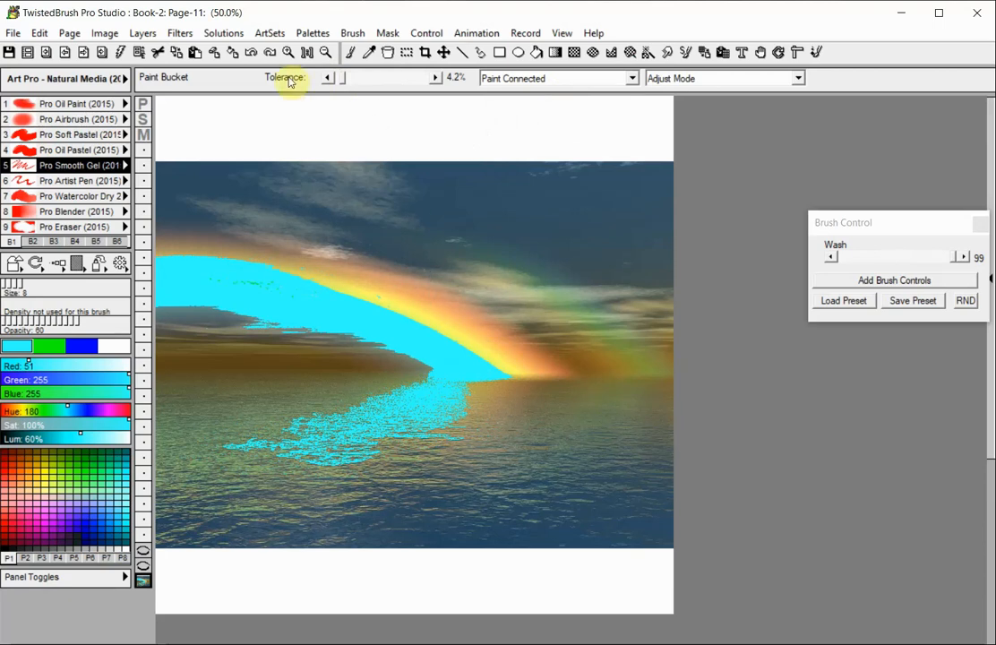
{"action": "left_click", "coordinate": [252, 55]}
{"action": "left_click", "coordinate": [252, 55]}
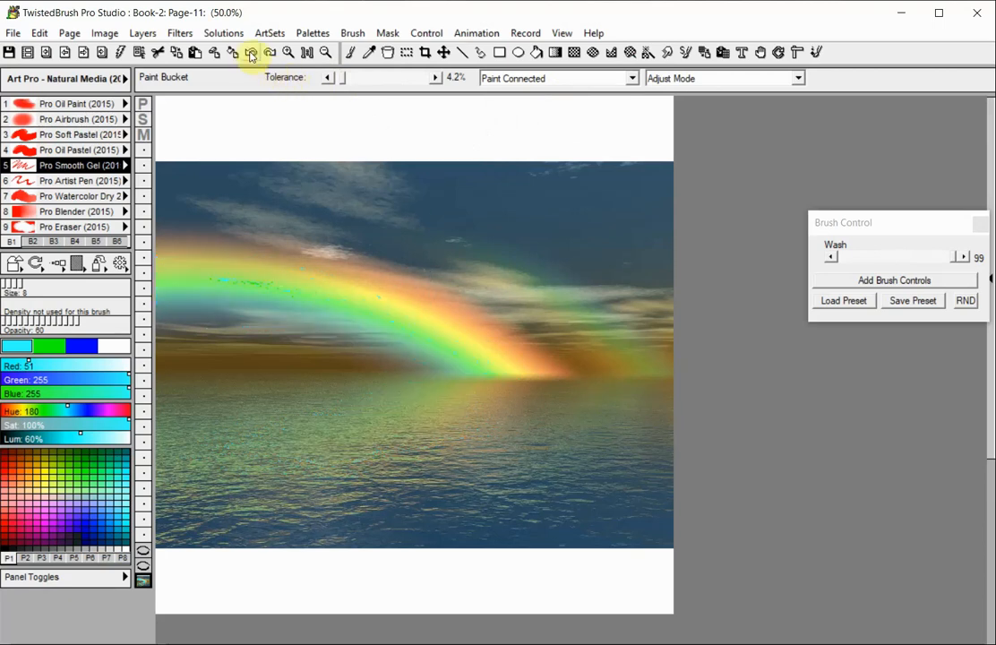
- Try a Paint Non-connected fill from the rainbow at about 5% tolerance and undo it
{"action": "left_click", "coordinate": [507, 79]}
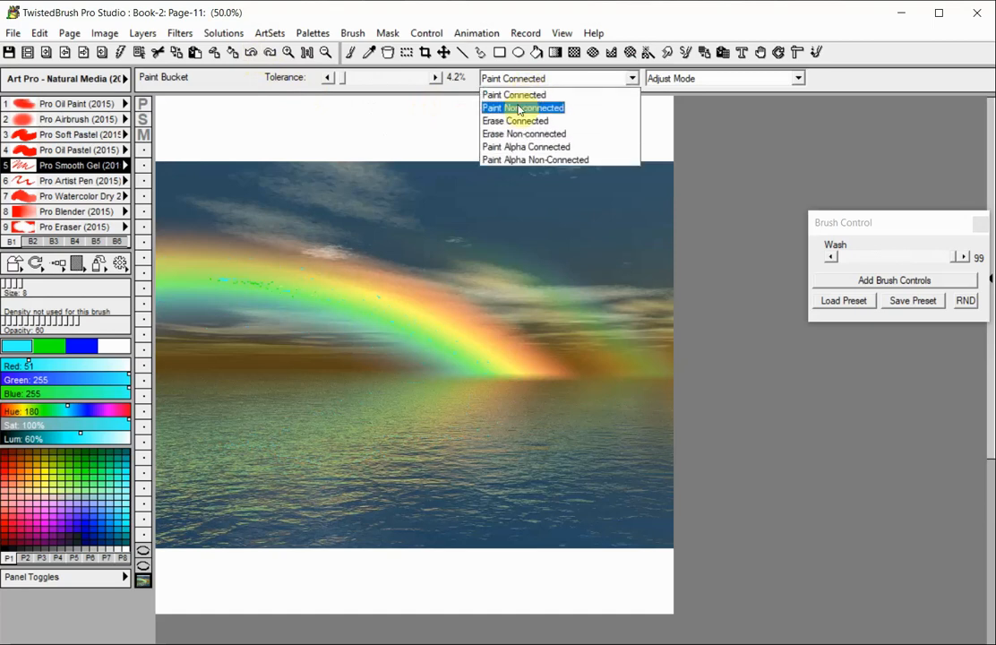
{"action": "left_click", "coordinate": [523, 107]}
{"action": "left_click", "coordinate": [351, 305]}
{"action": "left_click_drag", "start_coordinate": [351, 306], "coordinate": [357, 272]}
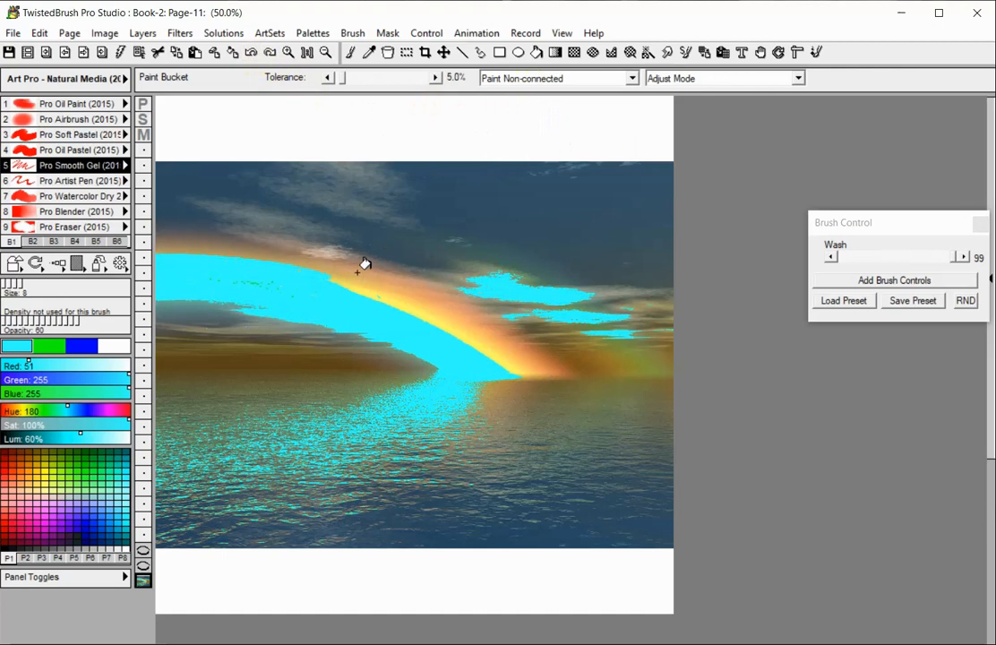
{"action": "left_click_drag", "start_coordinate": [358, 271], "coordinate": [357, 271]}
{"action": "left_click", "coordinate": [217, 51]}
- Reduce the tolerance, try an Erase Connected fill on the rainbow at 5.8%, and undo it
{"action": "left_click_drag", "start_coordinate": [346, 80], "coordinate": [332, 80]}
{"action": "left_click", "coordinate": [529, 79]}
{"action": "left_click", "coordinate": [520, 120]}
{"action": "left_click_drag", "start_coordinate": [287, 282], "coordinate": [333, 291]}
{"action": "left_click", "coordinate": [251, 54]}
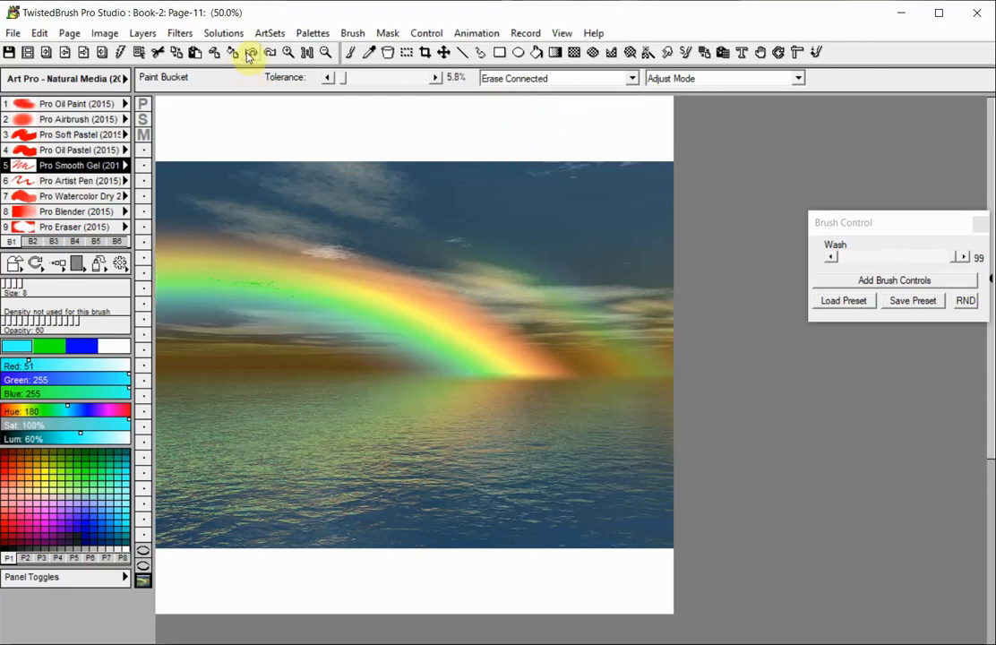
- Try an Erase Non-connected fill from the rainbow at 5.8% tolerance and undo it
{"action": "left_click_drag", "start_coordinate": [342, 77], "coordinate": [334, 79]}
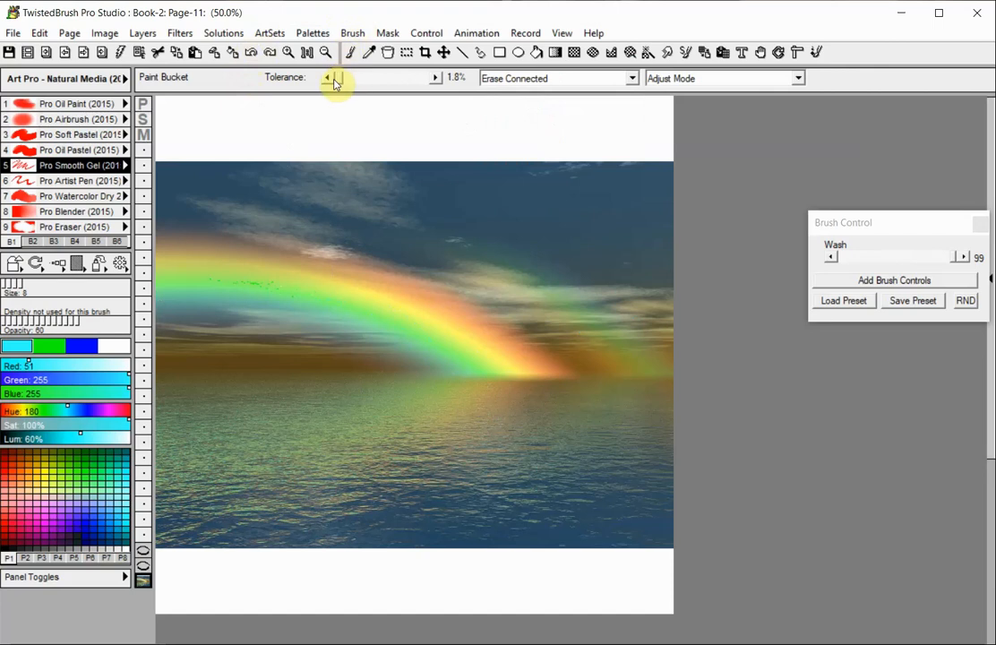
{"action": "left_click", "coordinate": [573, 81]}
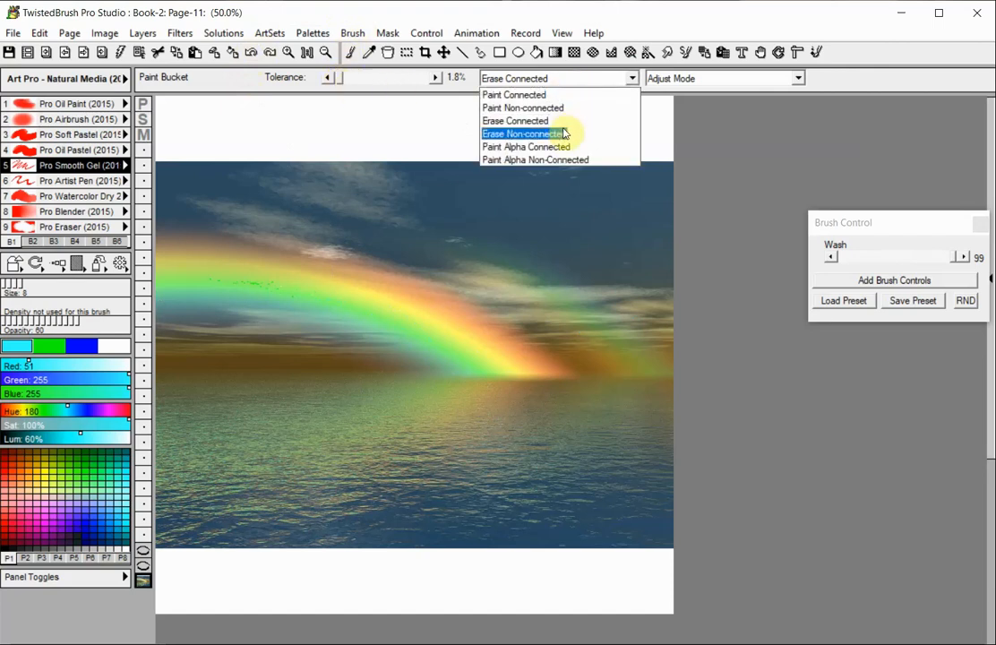
{"action": "left_click", "coordinate": [563, 132]}
{"action": "left_click", "coordinate": [318, 285]}
{"action": "mouse_move", "coordinate": [321, 286]}
{"action": "left_mouse_down"}
{"action": "mouse_move", "coordinate": [311, 313]}
{"action": "mouse_move", "coordinate": [340, 272]}
{"action": "mouse_move", "coordinate": [353, 206]}
{"action": "left_mouse_up"}
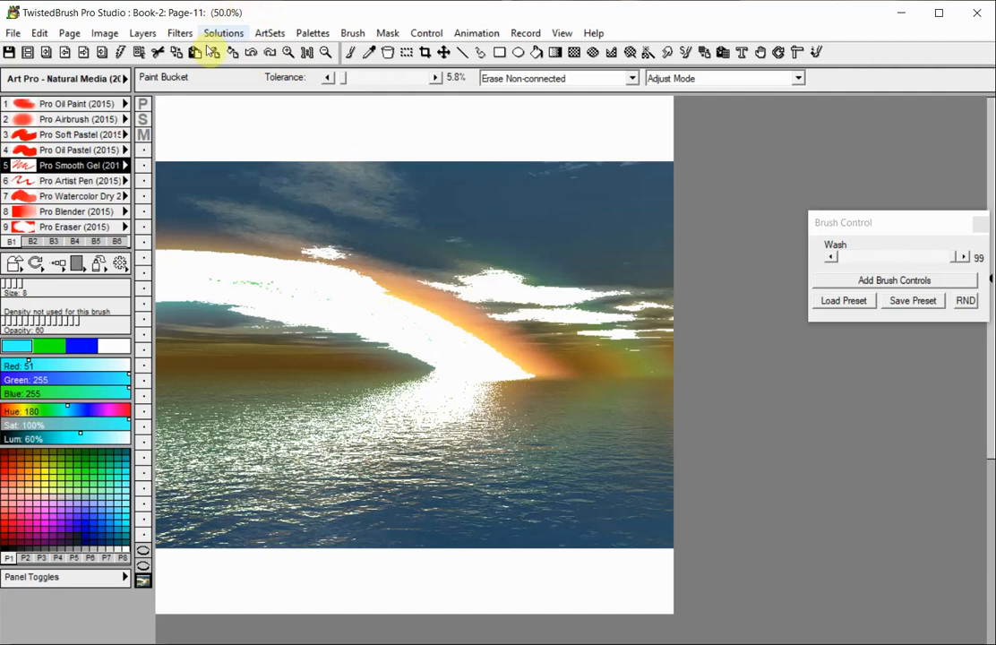
{"action": "left_click", "coordinate": [250, 53]}
- Hide the rainbow picture layer and show the butterflies layer
{"action": "left_click", "coordinate": [143, 550]}
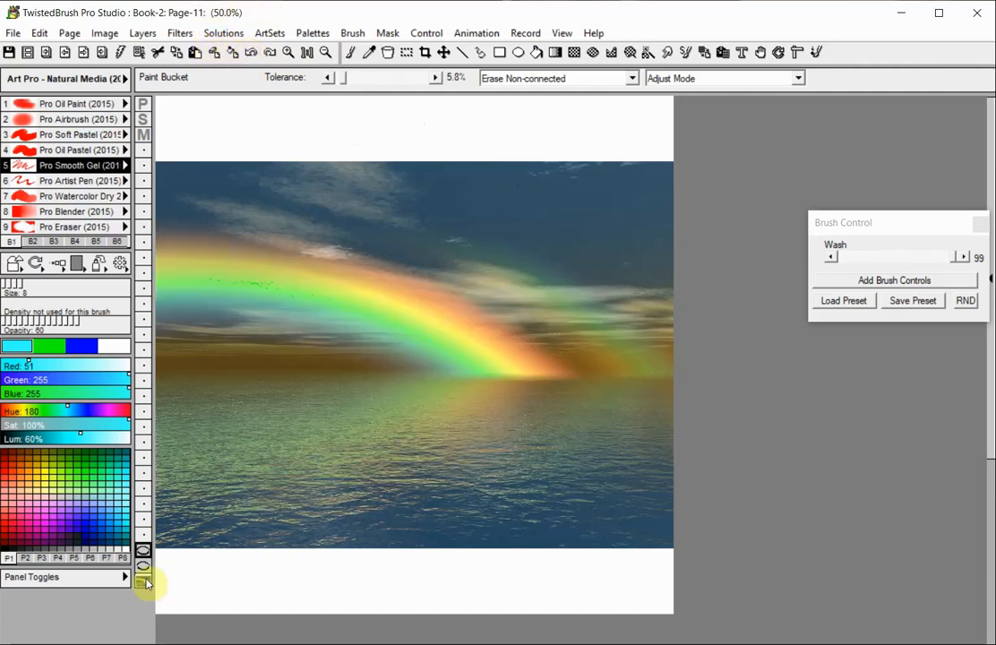
{"action": "left_click", "coordinate": [144, 581]}
{"action": "left_click", "coordinate": [146, 583]}
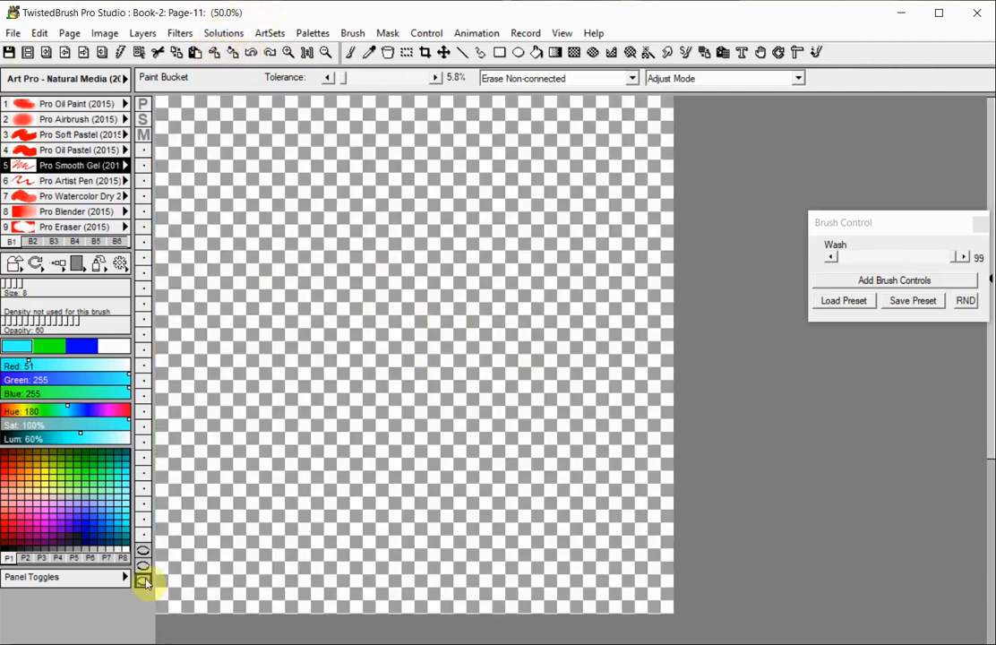
{"action": "left_click", "coordinate": [145, 551]}
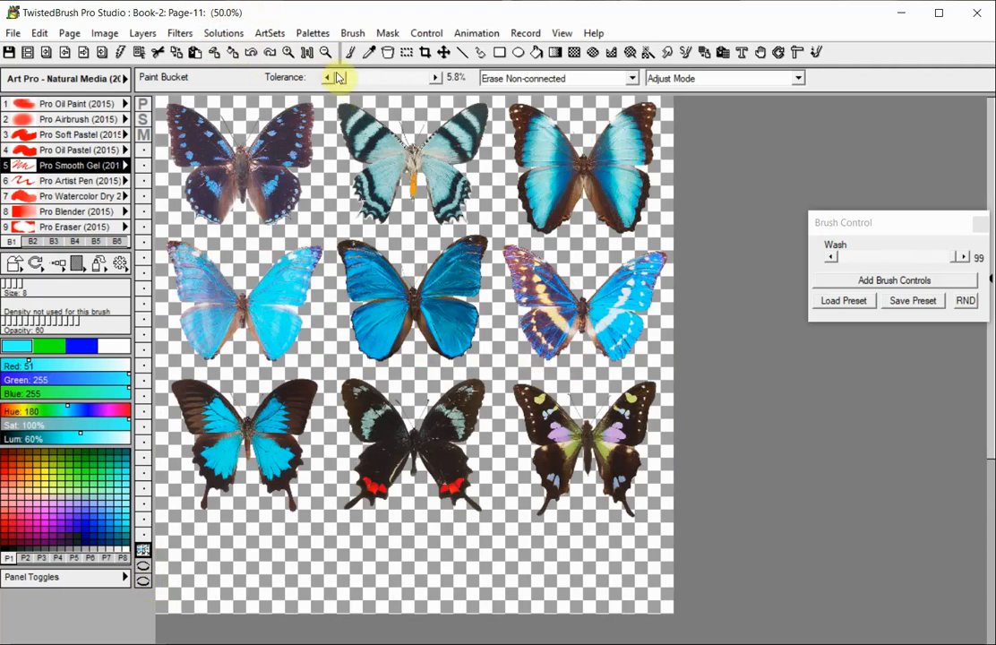
- Fill the first two butterflies of the upper row with cyan in Paint Alpha Connected mode at 0% tolerance
{"action": "left_click_drag", "start_coordinate": [344, 78], "coordinate": [329, 87]}
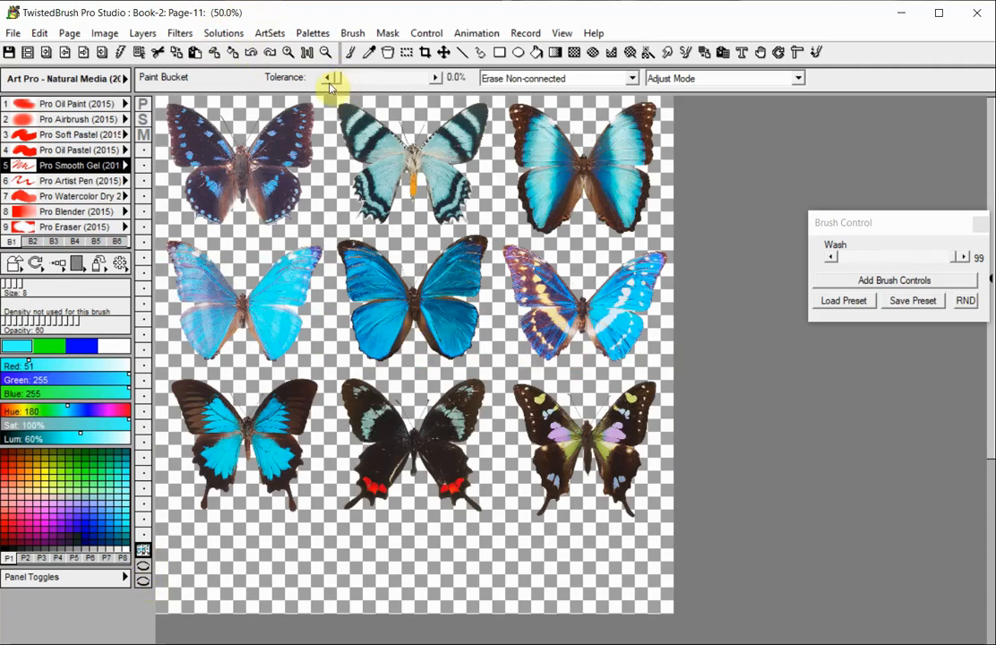
{"action": "left_click", "coordinate": [514, 79]}
{"action": "left_click", "coordinate": [515, 147]}
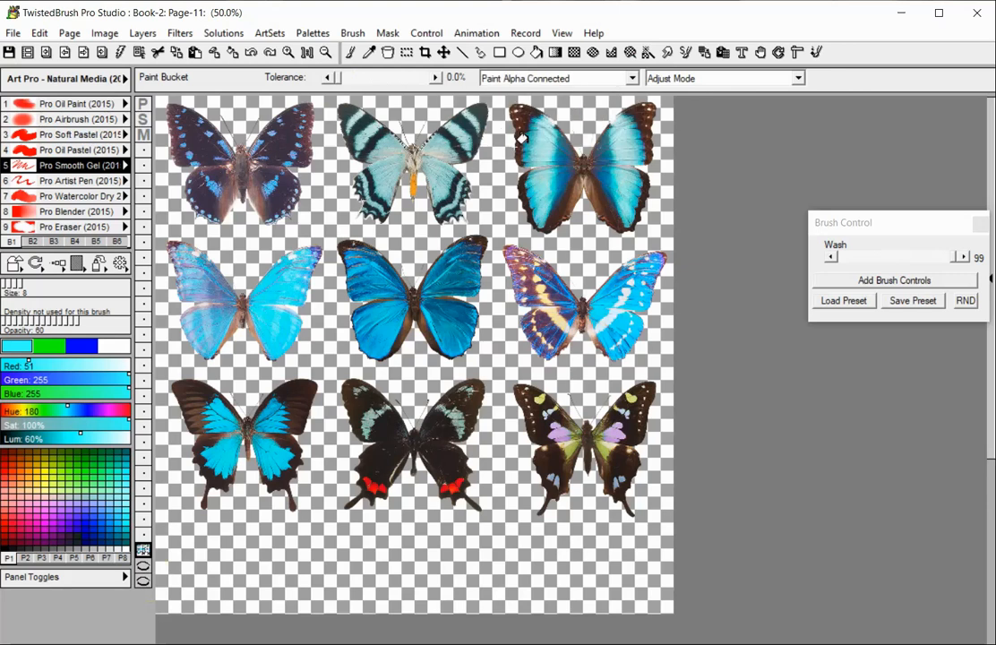
{"action": "left_click", "coordinate": [243, 152]}
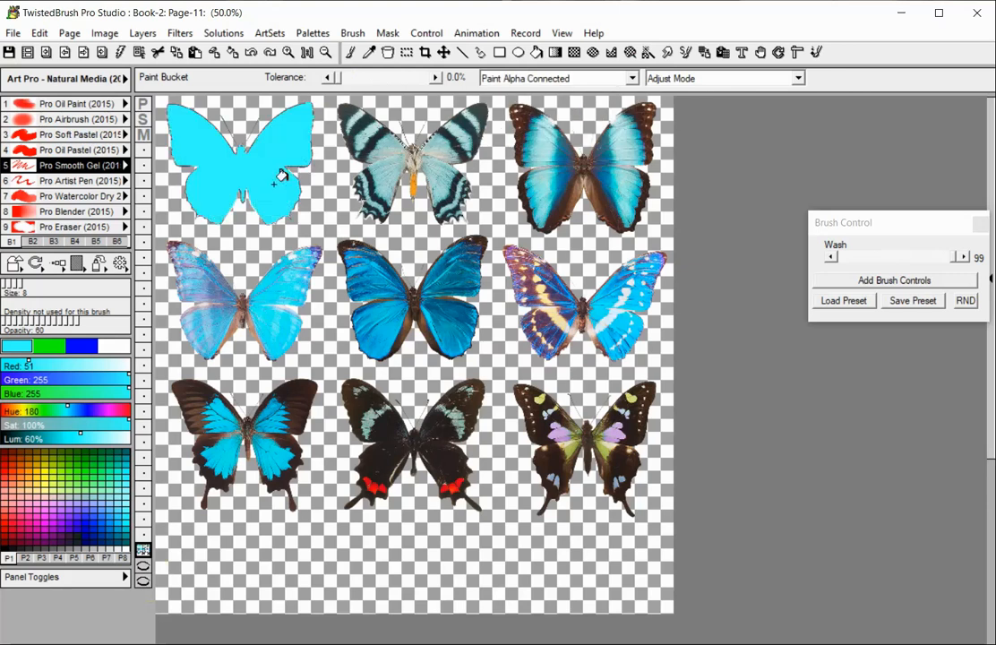
{"action": "left_click", "coordinate": [385, 162]}
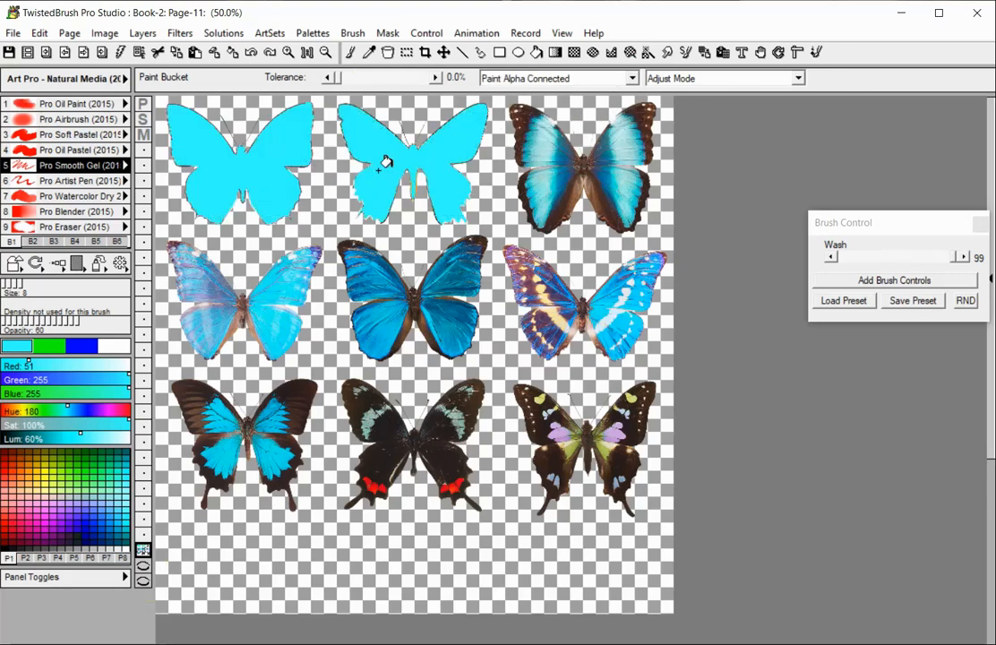
- Fill the remaining butterflies and the transparent background with cyan in Paint Alpha Non-Connected mode
{"action": "left_click", "coordinate": [583, 79]}
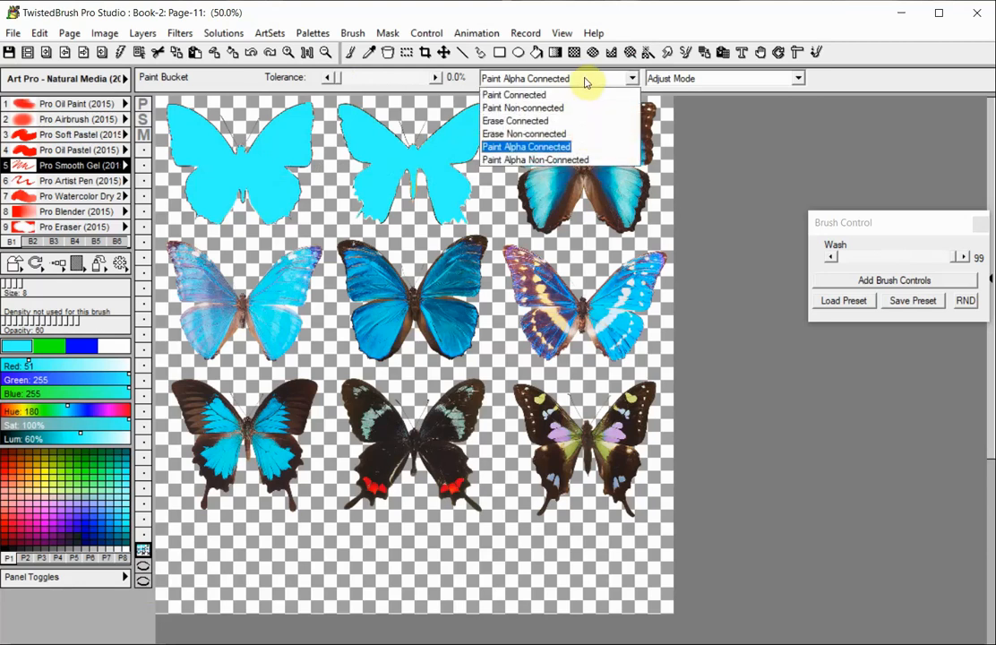
{"action": "left_click", "coordinate": [567, 158]}
{"action": "left_click", "coordinate": [565, 150]}
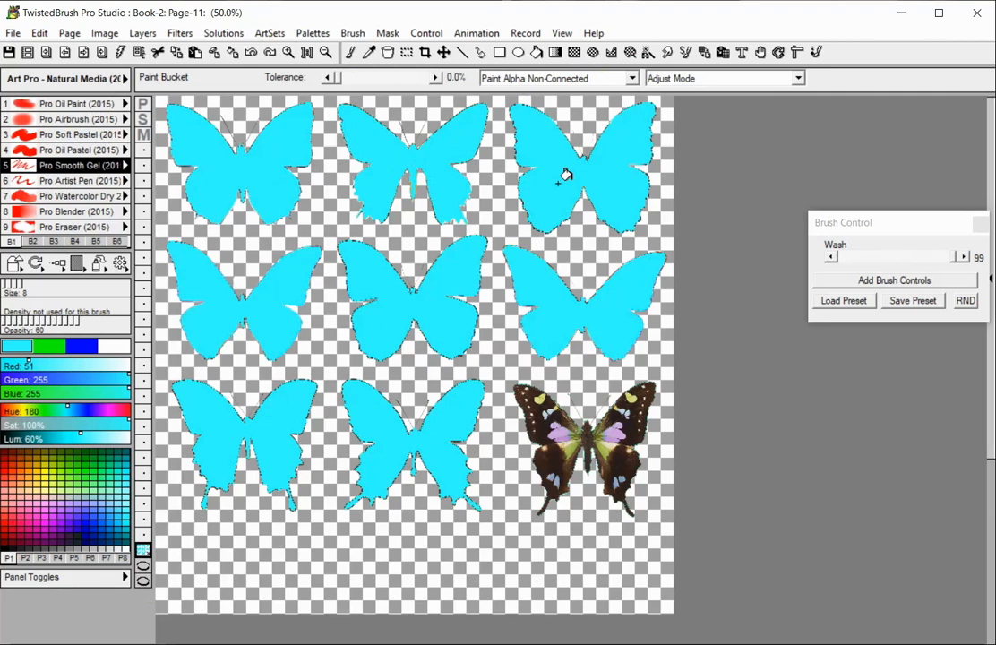
{"action": "left_click", "coordinate": [582, 428]}
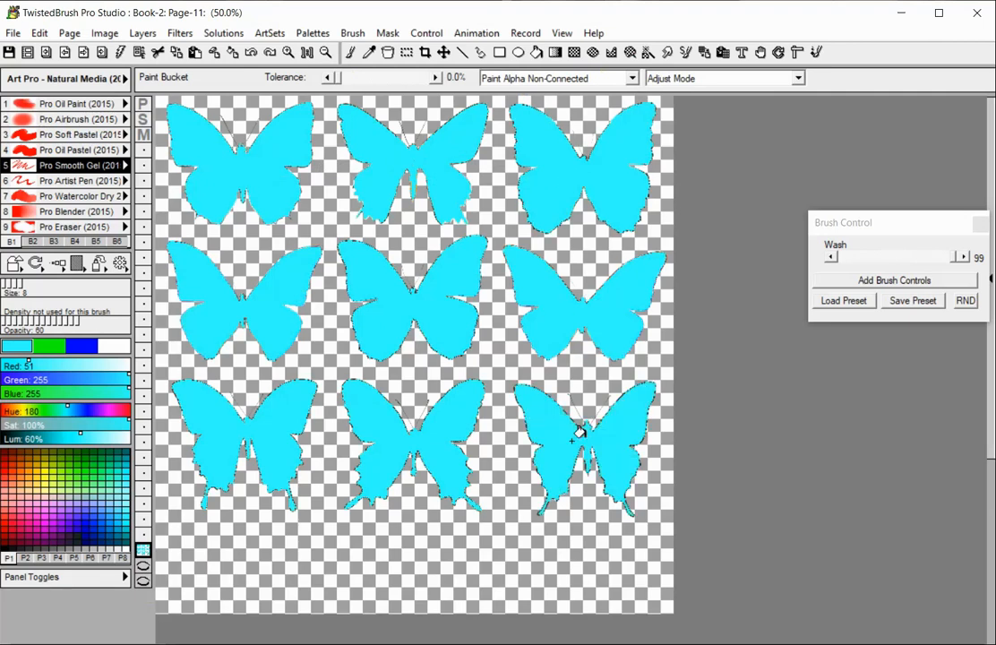
{"action": "left_click", "coordinate": [504, 512]}
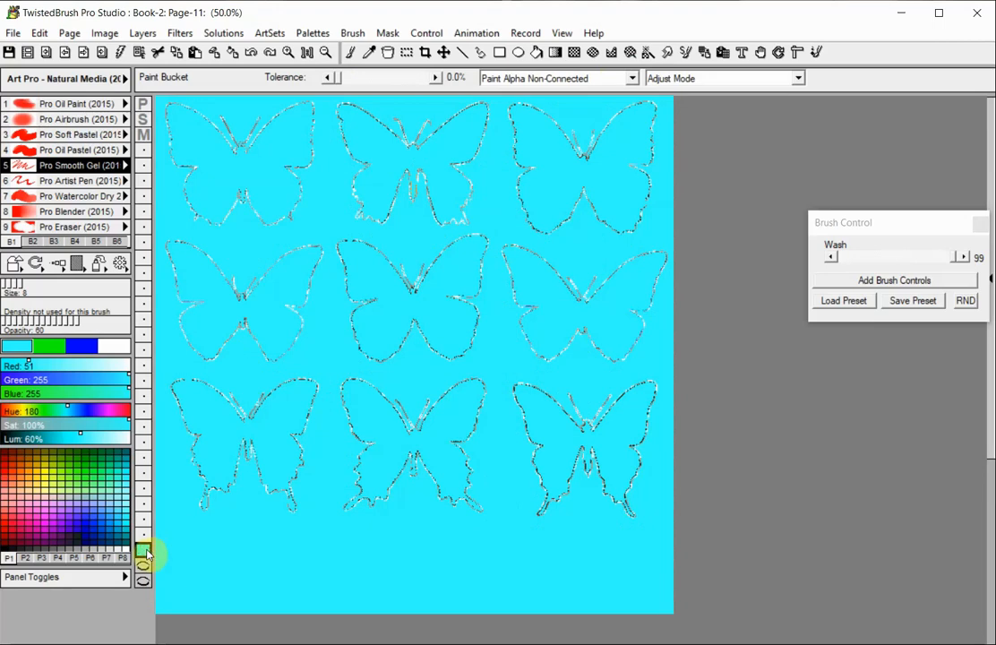
- Hide the butterflies layer and show the rainbow picture layer again
{"action": "left_click", "coordinate": [144, 552]}
{"action": "left_click", "coordinate": [145, 582]}
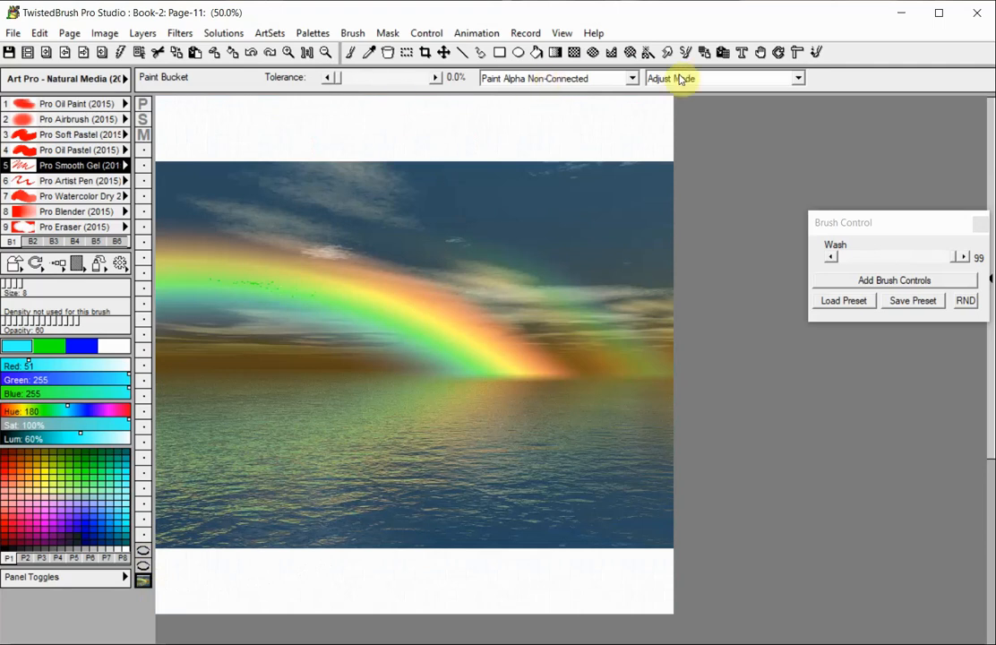
- Set the bucket to Paint Connected, try a fill on the rainbow's green band in Adjust Mode, and undo it
{"action": "left_click", "coordinate": [616, 78]}
{"action": "left_click", "coordinate": [600, 93]}
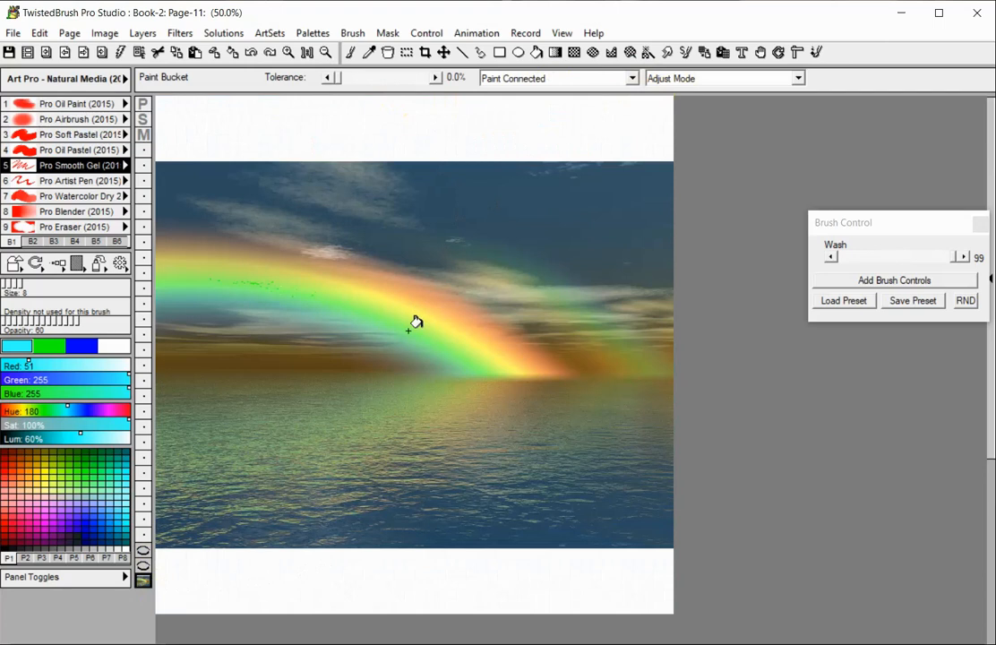
{"action": "mouse_move", "coordinate": [404, 336]}
{"action": "left_mouse_down"}
{"action": "mouse_move", "coordinate": [459, 267]}
{"action": "mouse_move", "coordinate": [421, 328]}
{"action": "left_mouse_up"}
{"action": "left_click", "coordinate": [253, 56]}
- Switch to Repeat Mode and fill the rainbow's green band, the area beneath it and the water with cyan at 1.5% tolerance
{"action": "left_click", "coordinate": [656, 78]}
{"action": "left_click", "coordinate": [666, 108]}
{"action": "left_click", "coordinate": [421, 329]}
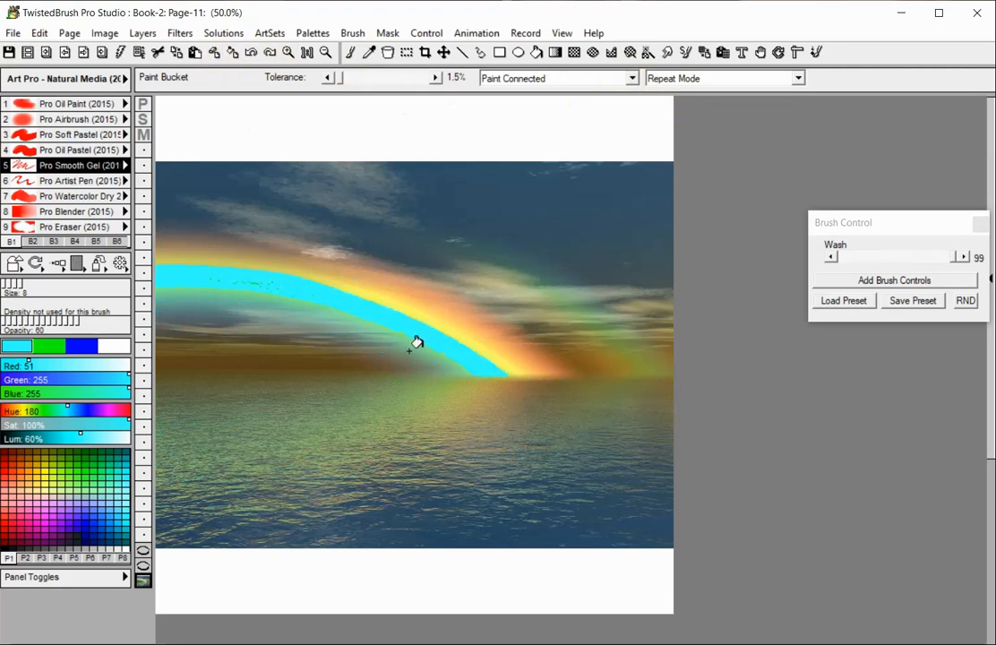
{"action": "left_click", "coordinate": [418, 338]}
{"action": "left_click", "coordinate": [366, 358]}
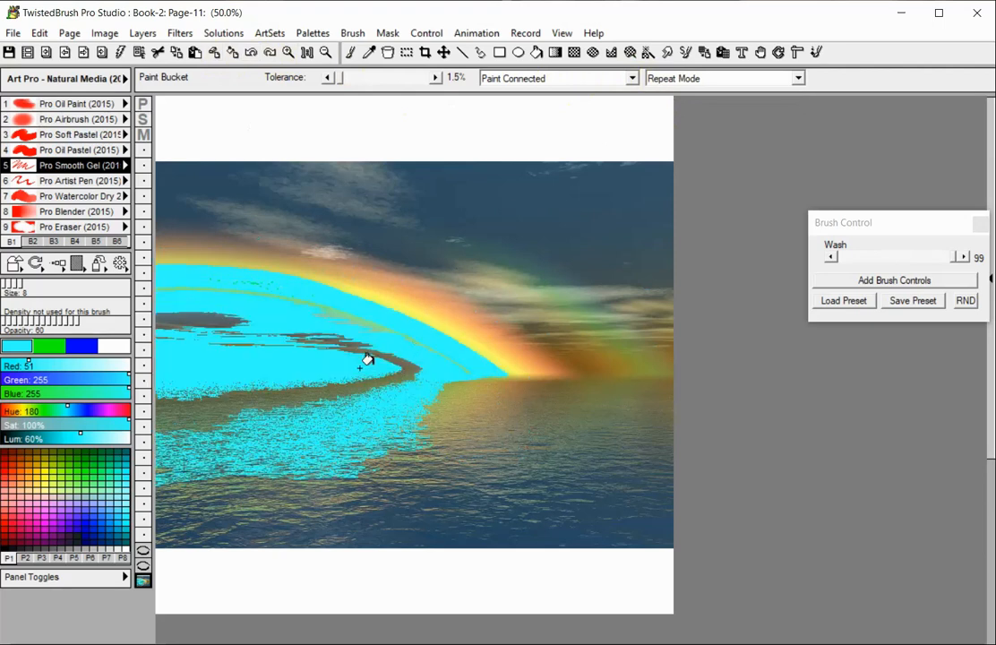
{"action": "left_click", "coordinate": [367, 374]}
{"action": "left_click", "coordinate": [414, 438]}
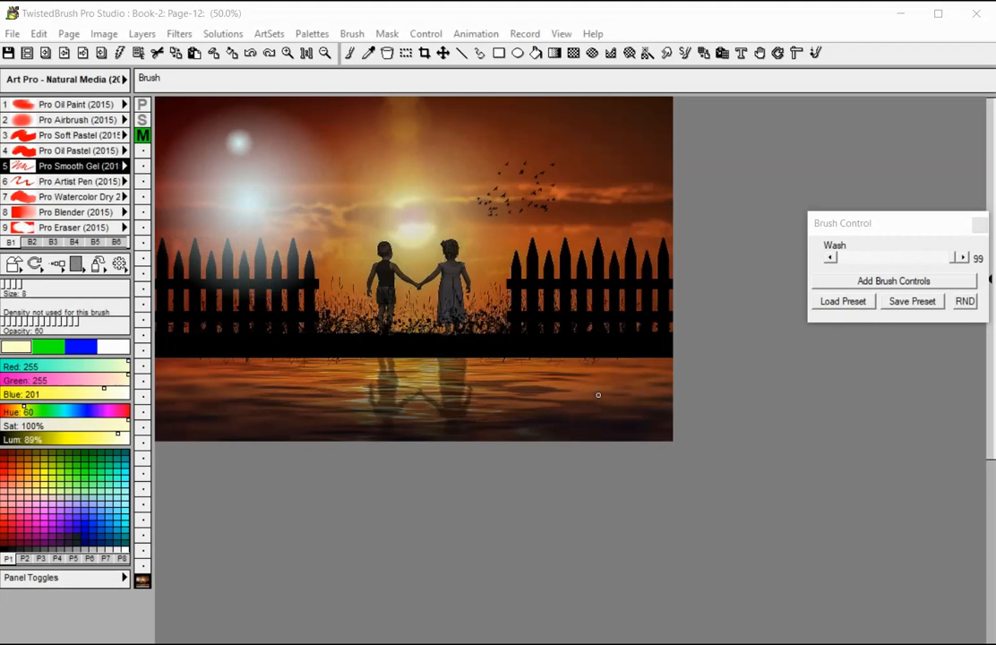
- Activate the Gradient tool and set the gradient type to Linear
{"action": "left_click", "coordinate": [553, 54]}
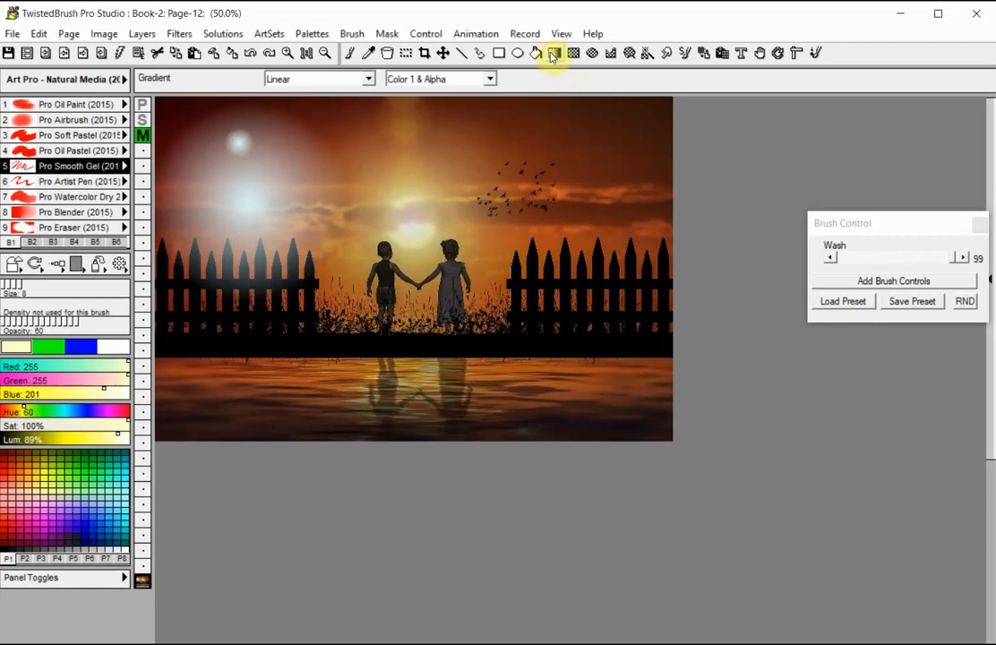
{"action": "left_click", "coordinate": [366, 81]}
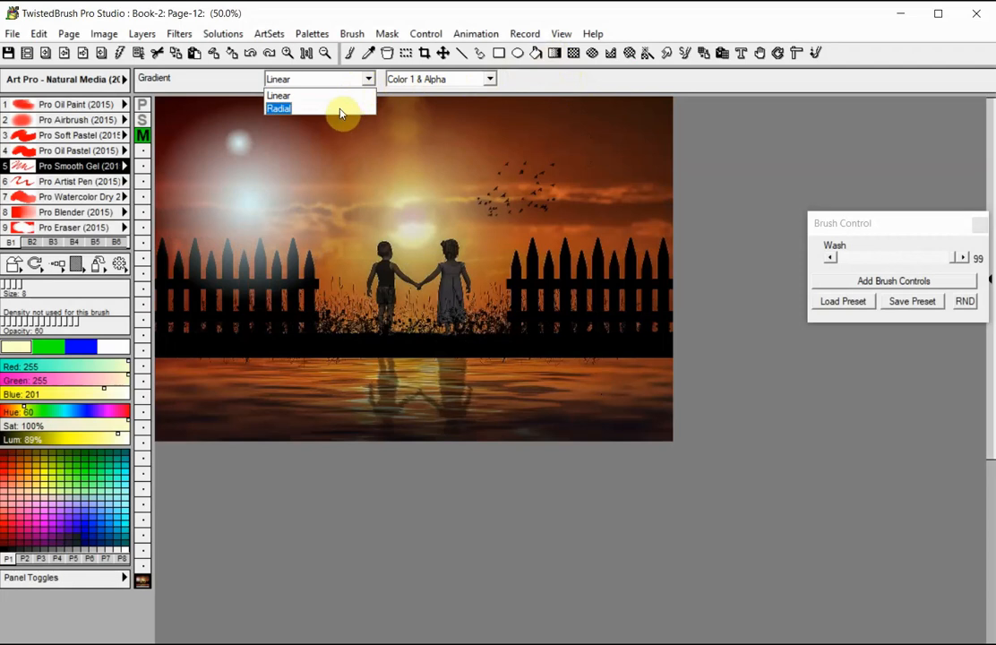
{"action": "left_click", "coordinate": [340, 96]}
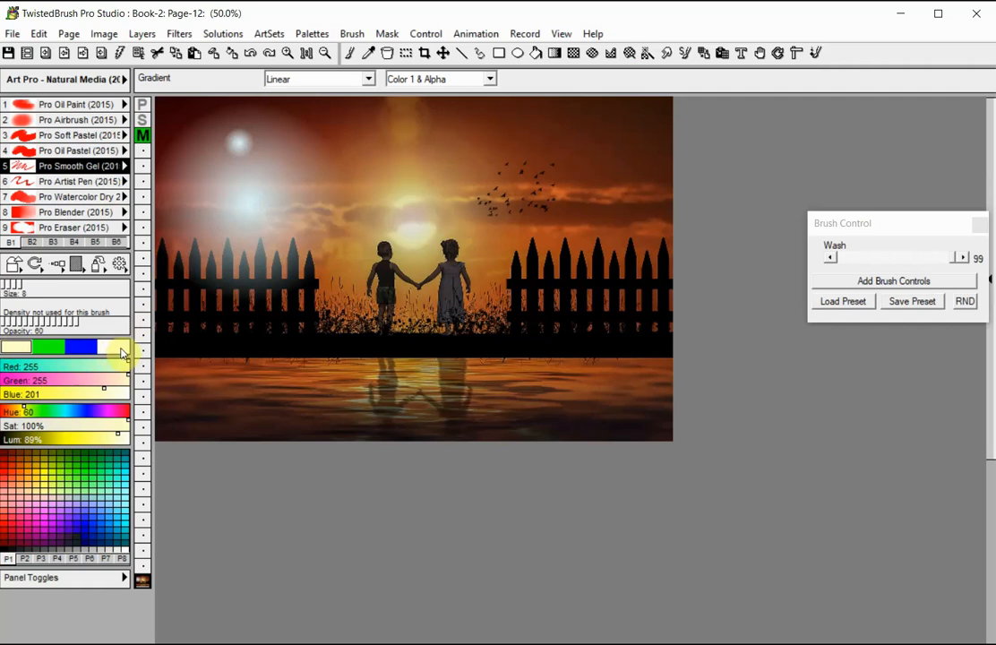
- Try linear Color 1 & 2 gradients across the sunset picture, one diagonally downward and one slanting upward, and undo both
{"action": "left_click", "coordinate": [454, 81]}
{"action": "scroll", "coordinate": [459, 101], "scroll_direction": "up", "scroll_amount": 2}
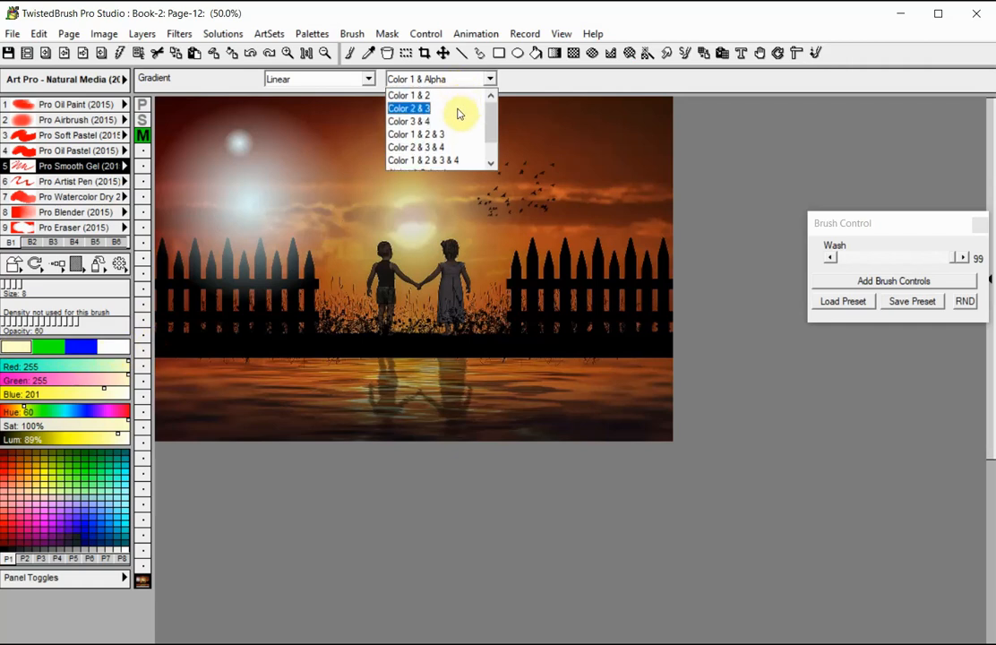
{"action": "scroll", "coordinate": [446, 157], "scroll_direction": "down", "scroll_amount": 1}
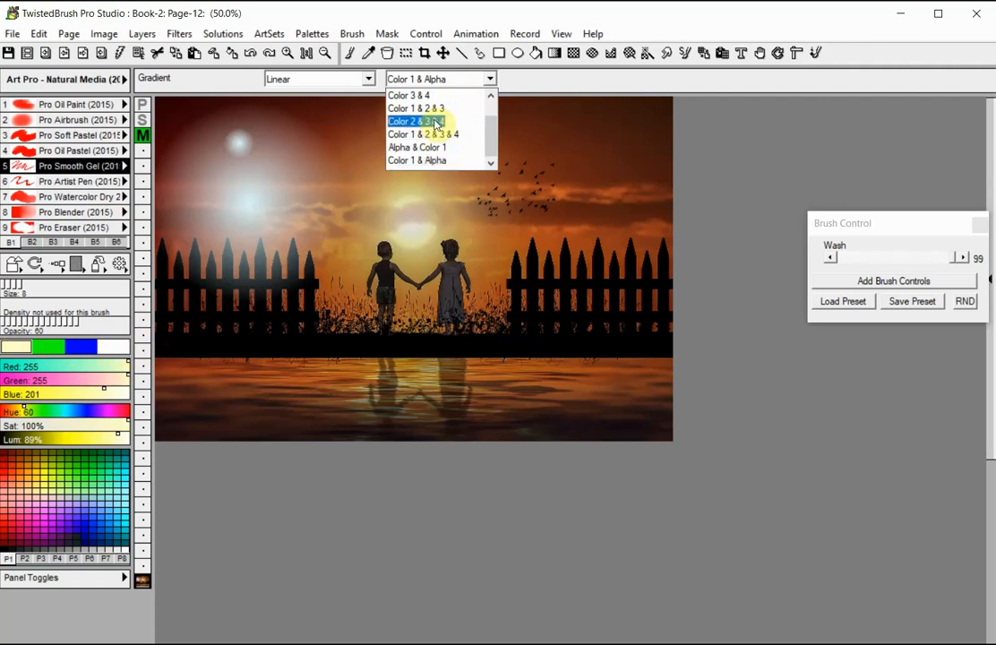
{"action": "scroll", "coordinate": [421, 121], "scroll_direction": "up", "scroll_amount": 2}
{"action": "left_click", "coordinate": [398, 96]}
{"action": "left_click_drag", "start_coordinate": [176, 117], "coordinate": [600, 378]}
{"action": "left_click_drag", "start_coordinate": [249, 314], "coordinate": [535, 221]}
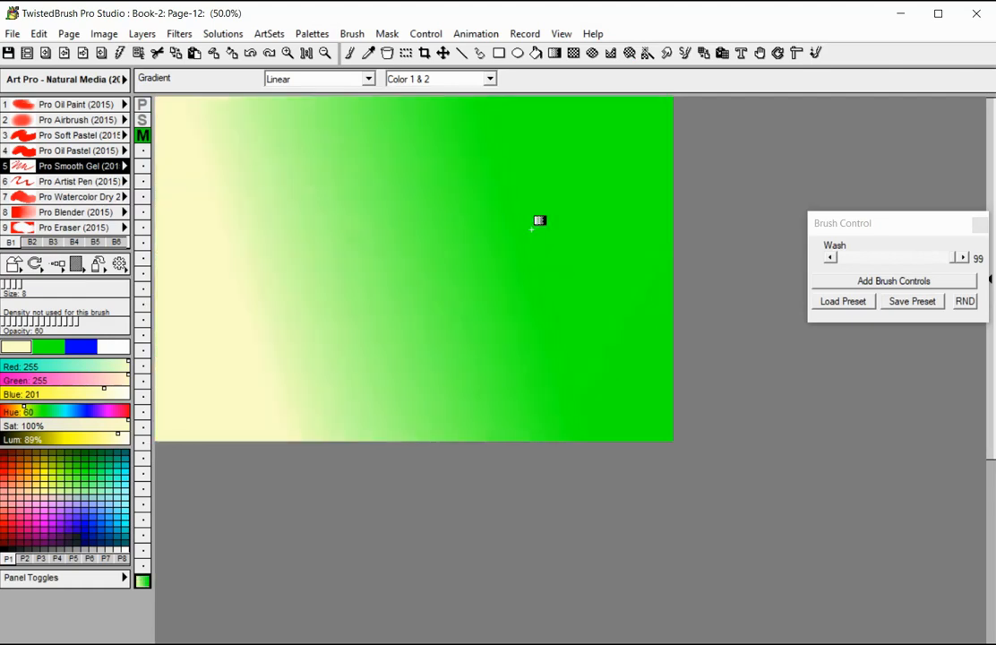
{"action": "left_click", "coordinate": [251, 57]}
{"action": "left_click", "coordinate": [252, 57]}
- Try a linear Alpha & Color 1 gradient diagonally from the sunset picture's upper-left corner to its lower-right corner, and undo it
{"action": "left_click", "coordinate": [419, 79]}
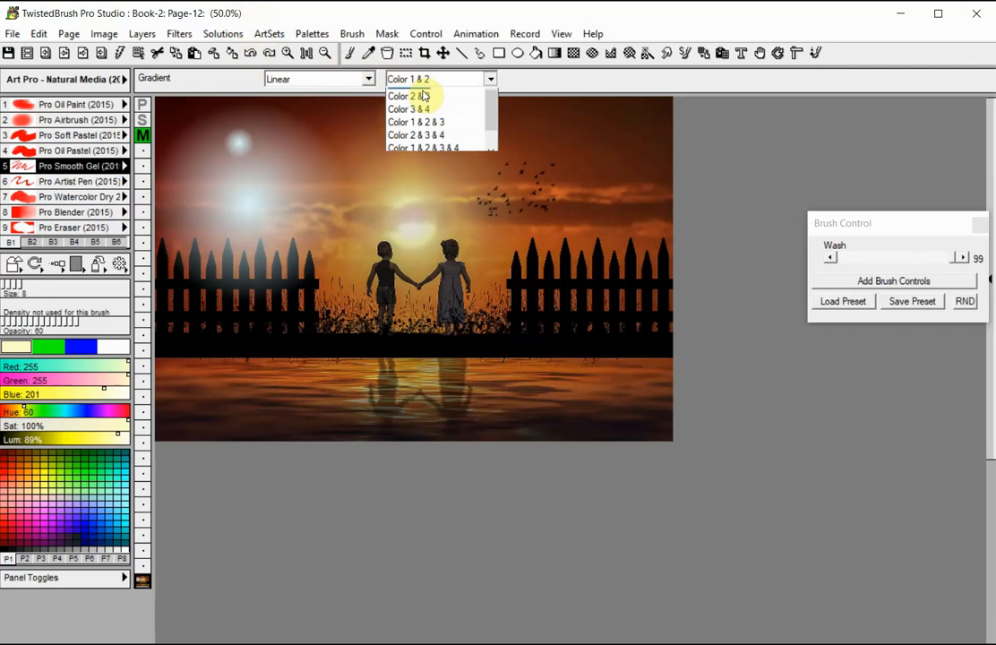
{"action": "scroll", "coordinate": [420, 112], "scroll_direction": "down", "scroll_amount": 1}
{"action": "left_click", "coordinate": [414, 147]}
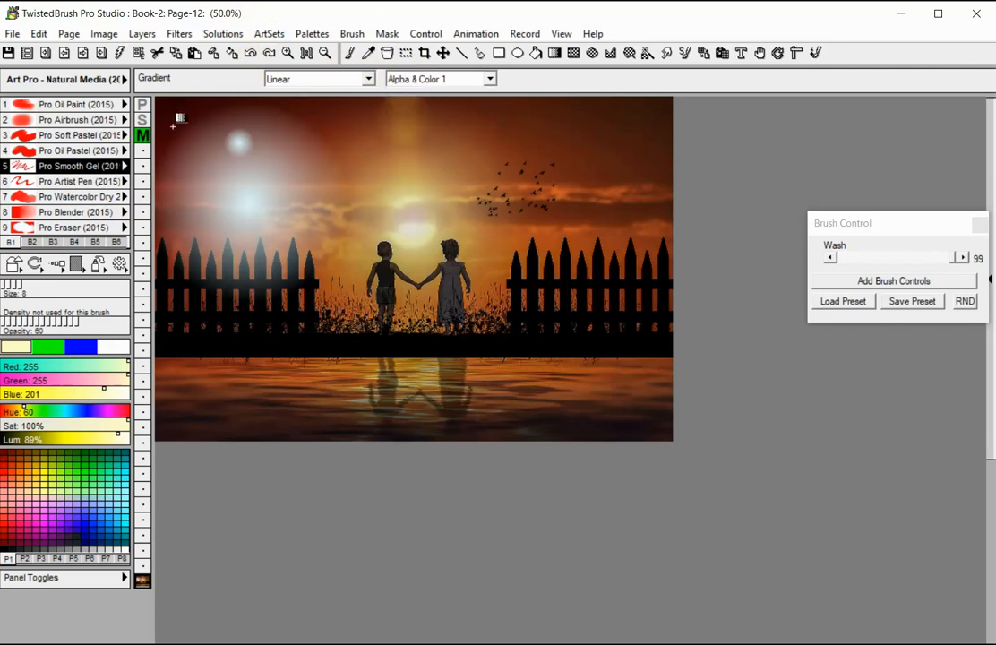
{"action": "left_click_drag", "start_coordinate": [165, 103], "coordinate": [670, 434]}
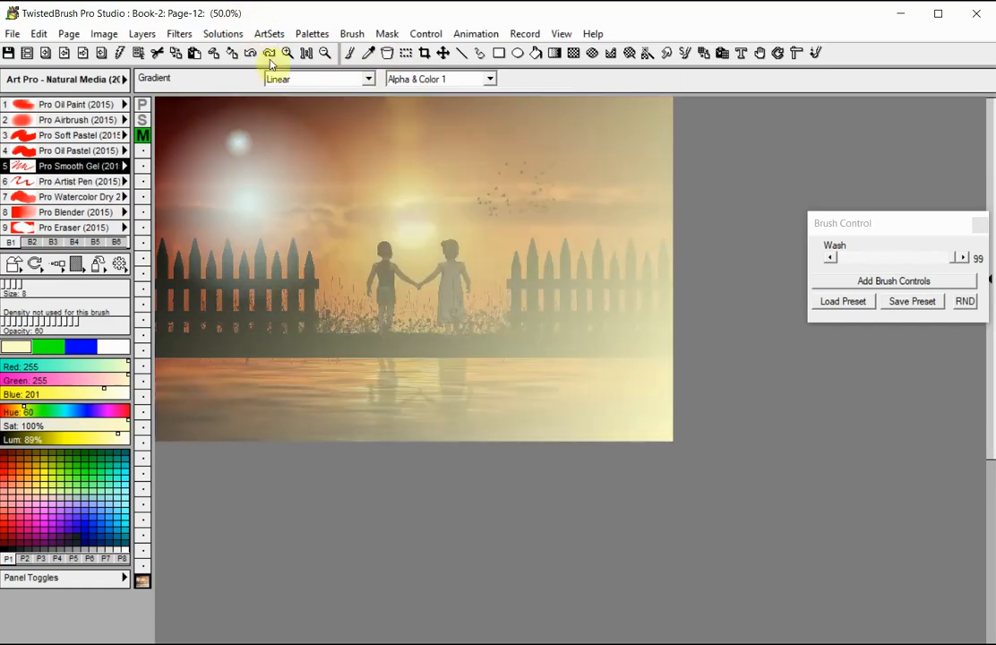
{"action": "left_click", "coordinate": [214, 53]}
- Try a linear Color 1 & Alpha gradient diagonally from the picture's upper-left area to its lower-right corner, and undo it
{"action": "left_click", "coordinate": [430, 81]}
{"action": "left_click", "coordinate": [431, 162]}
{"action": "left_click_drag", "start_coordinate": [196, 122], "coordinate": [658, 436]}
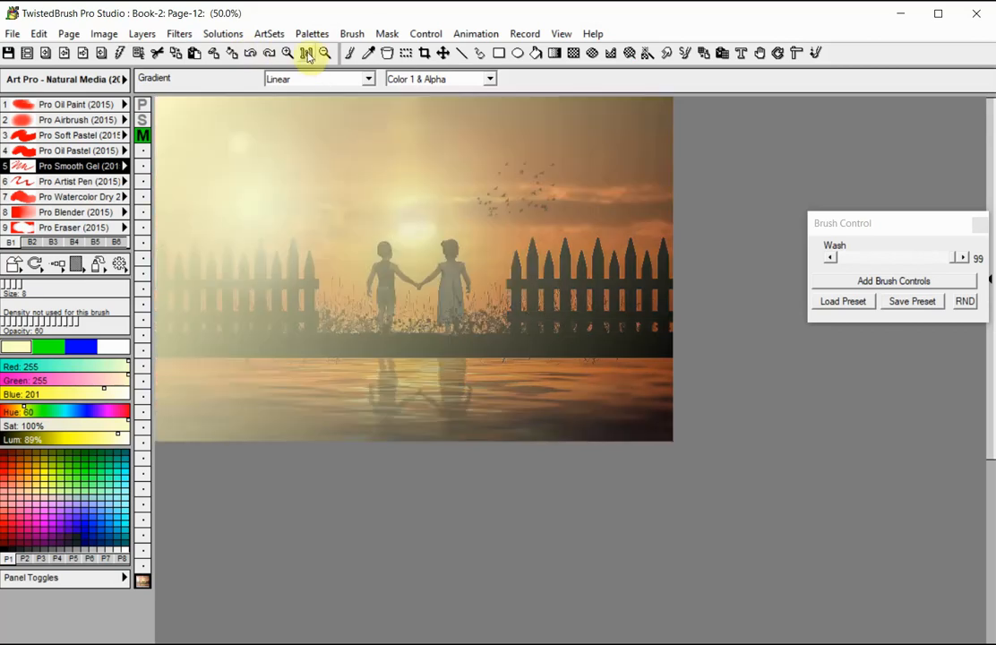
{"action": "left_click", "coordinate": [249, 53]}
- Set the gradient type to Radial, try a Color 1 & Alpha gradient outward from the boy to the fence, and undo it
{"action": "left_click", "coordinate": [287, 85]}
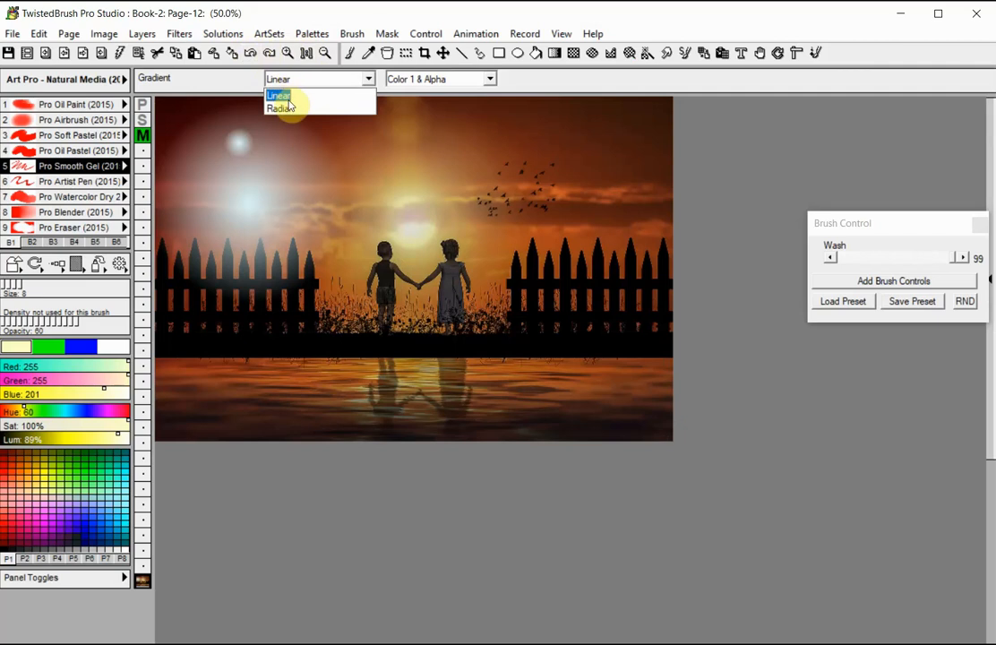
{"action": "left_click", "coordinate": [274, 105]}
{"action": "left_click_drag", "start_coordinate": [383, 285], "coordinate": [537, 298]}
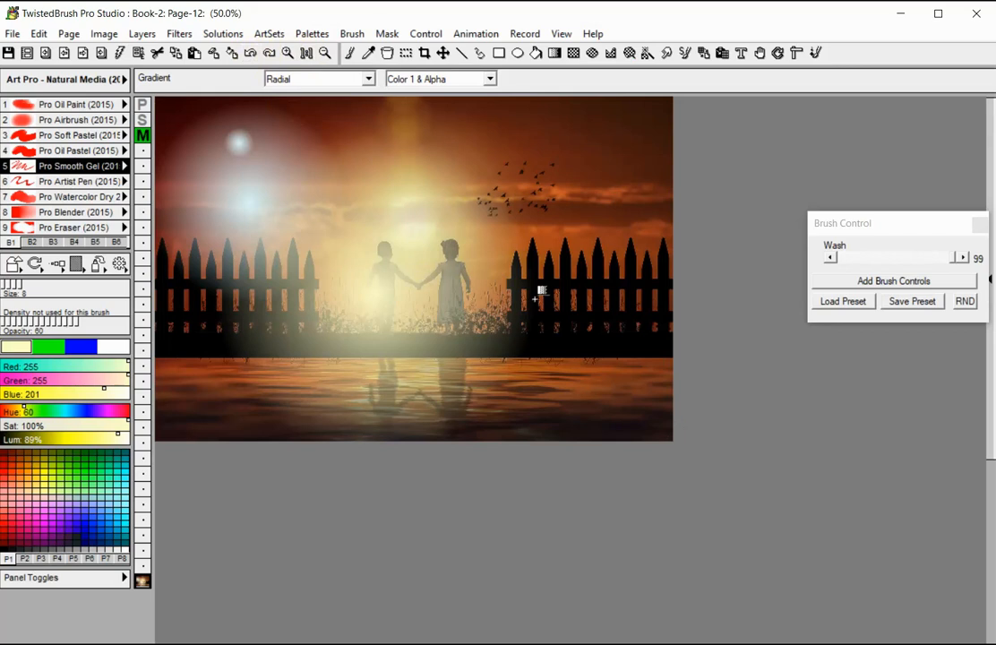
{"action": "left_click", "coordinate": [250, 54]}
- Apply a radial Alpha & Color 1 gradient from the boy outward to the fence to frame the children with a pale yellow vignette
{"action": "left_click", "coordinate": [436, 80]}
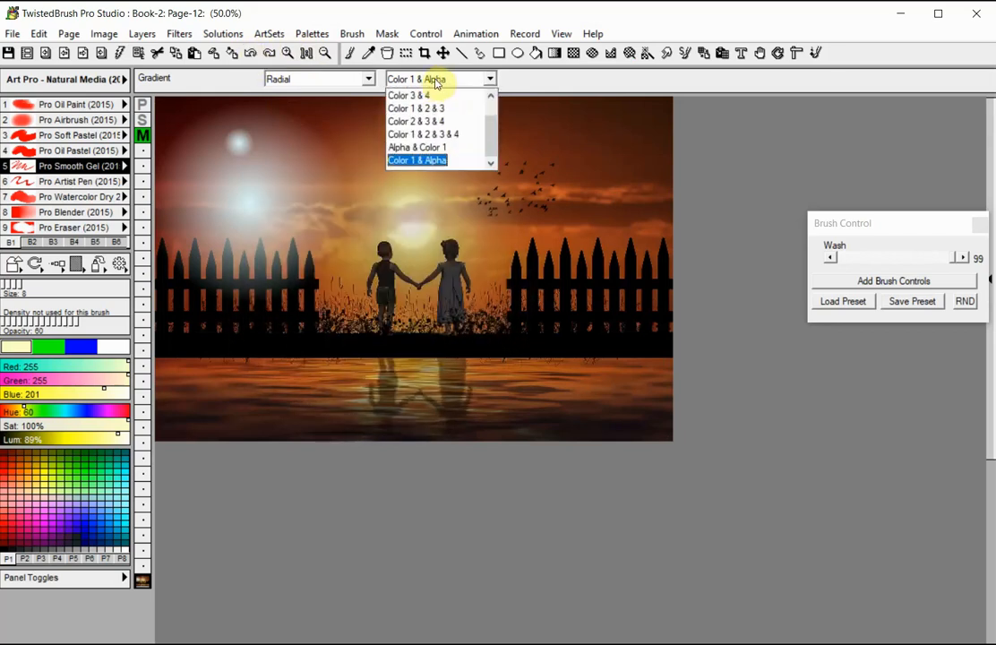
{"action": "left_click", "coordinate": [417, 147]}
{"action": "left_click_drag", "start_coordinate": [374, 283], "coordinate": [545, 290]}
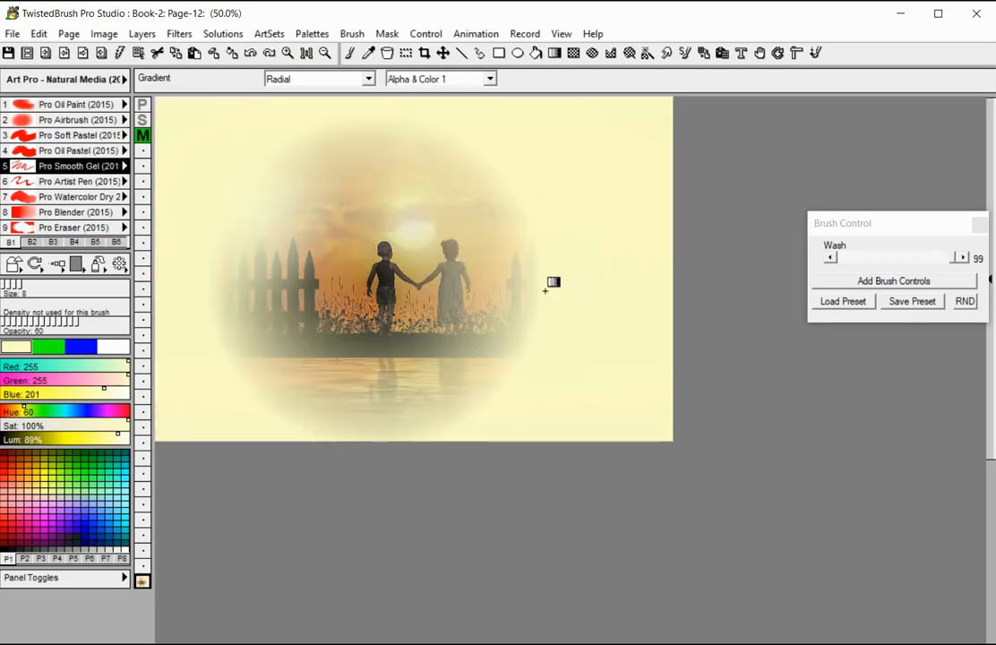